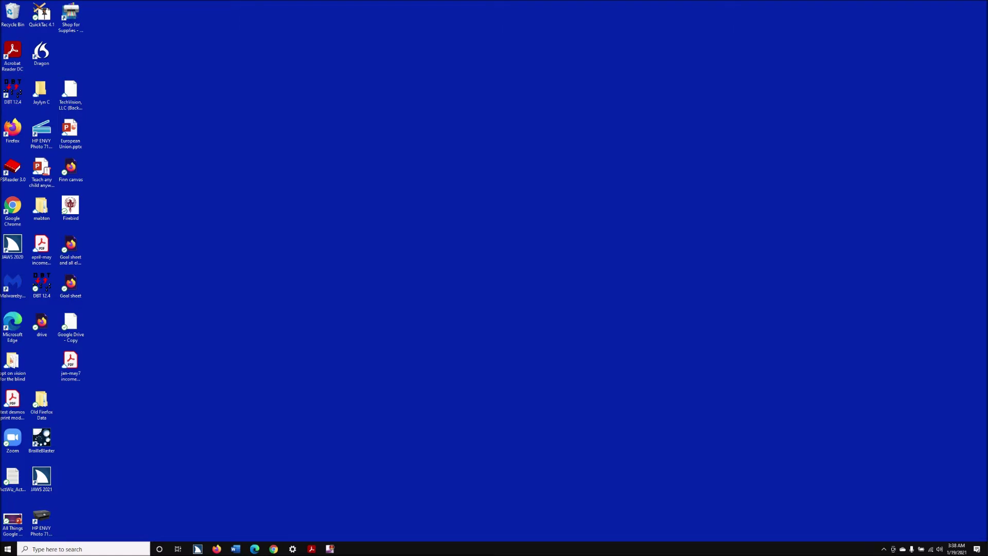
# Bring up JAWS Settings Center with Insert+F6 and dismiss the Add New Configuration prompt
pyautogui.press('insert+F6')
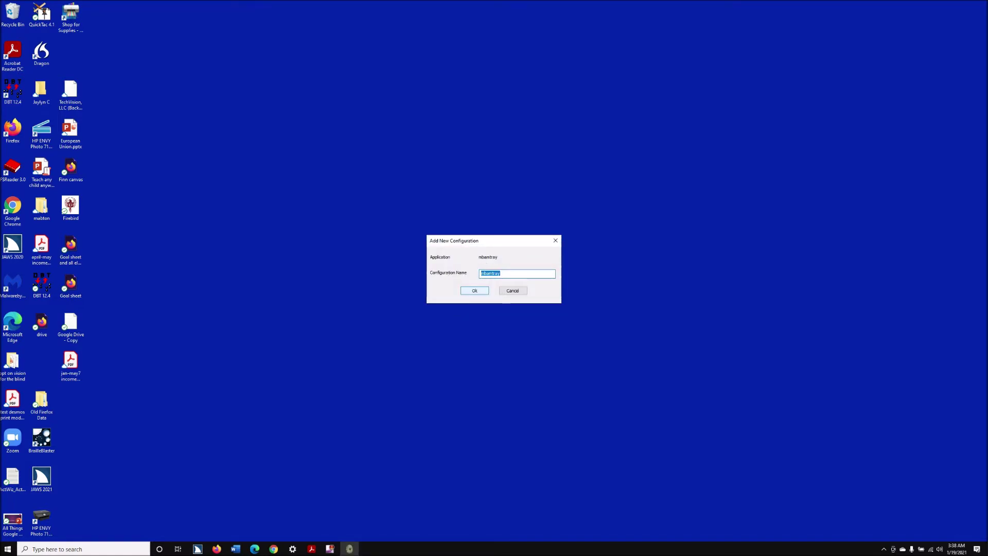
pyautogui.press('Escape')
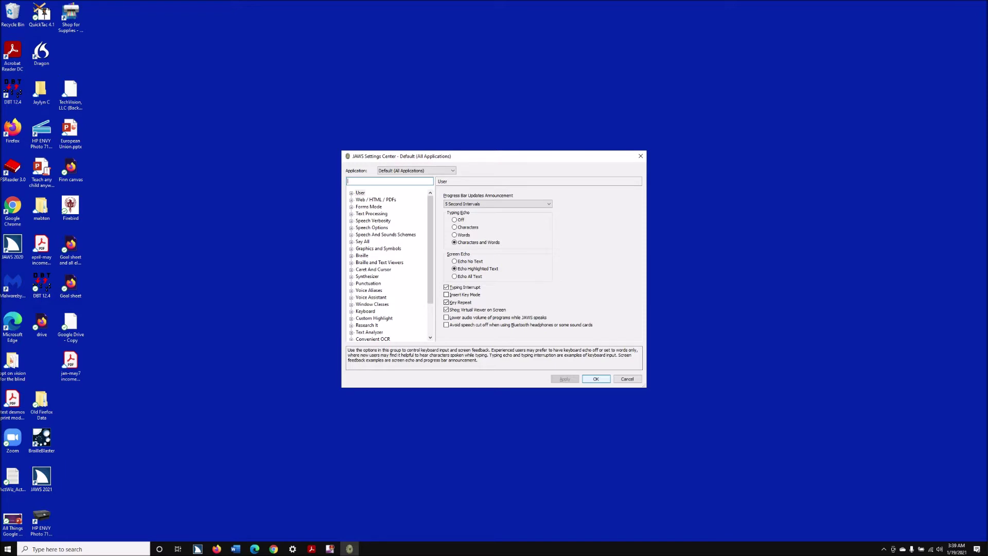
pyautogui.write('braille')
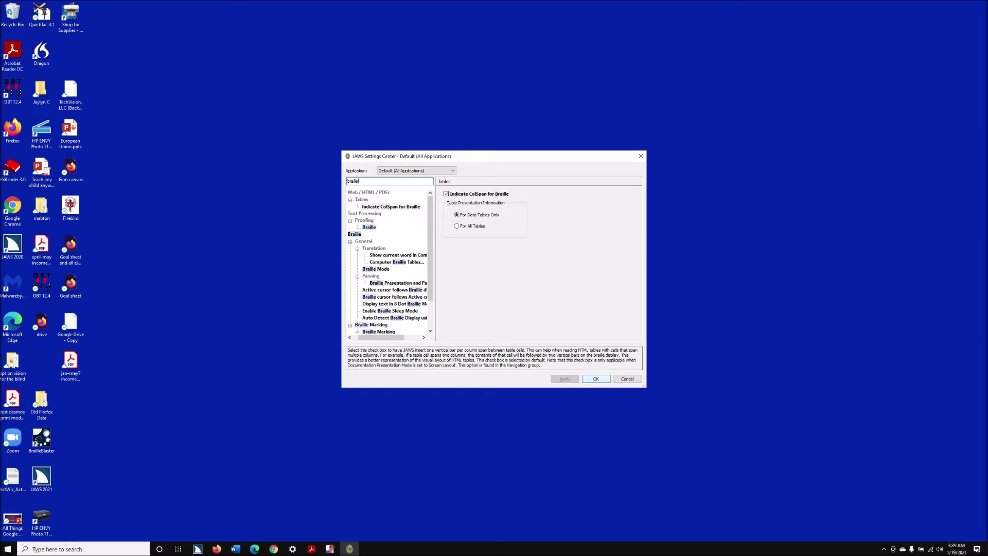
pyautogui.write(' mode')
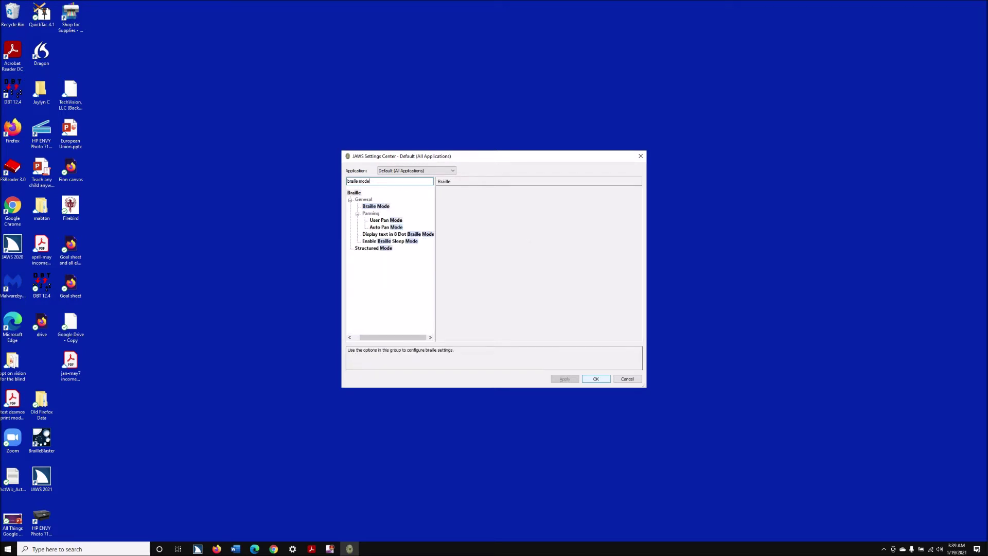
# Select Braille Mode in the search results and move focus into its settings pane
pyautogui.press('Tab')
pyautogui.press('Down')
pyautogui.press('Down')
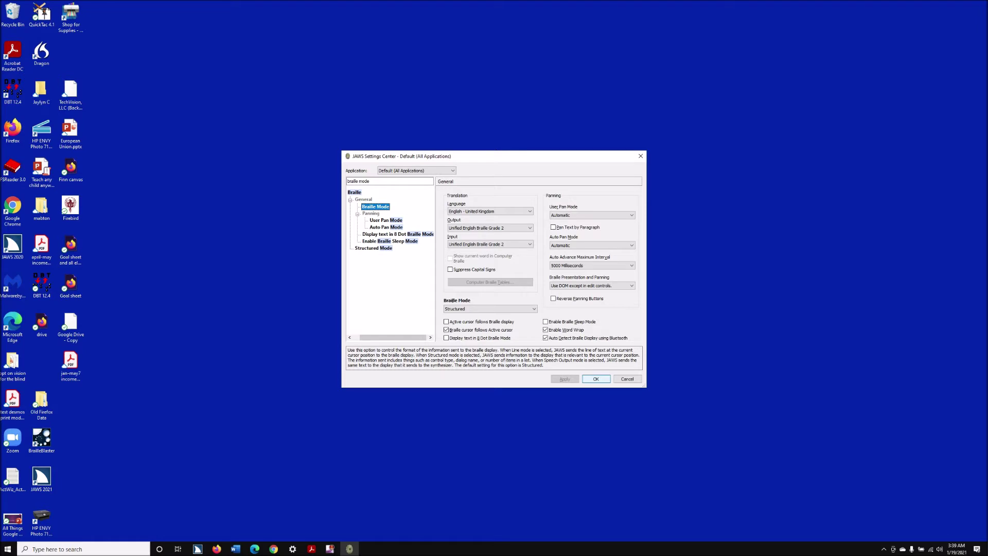
pyautogui.press('Tab')
pyautogui.click(597, 379)
pyautogui.hotkey('shift', 'Tab')
pyautogui.hotkey('shift', 'Tab')
pyautogui.hotkey('shift', 'Tab')
pyautogui.press('Tab')
pyautogui.press('Down')
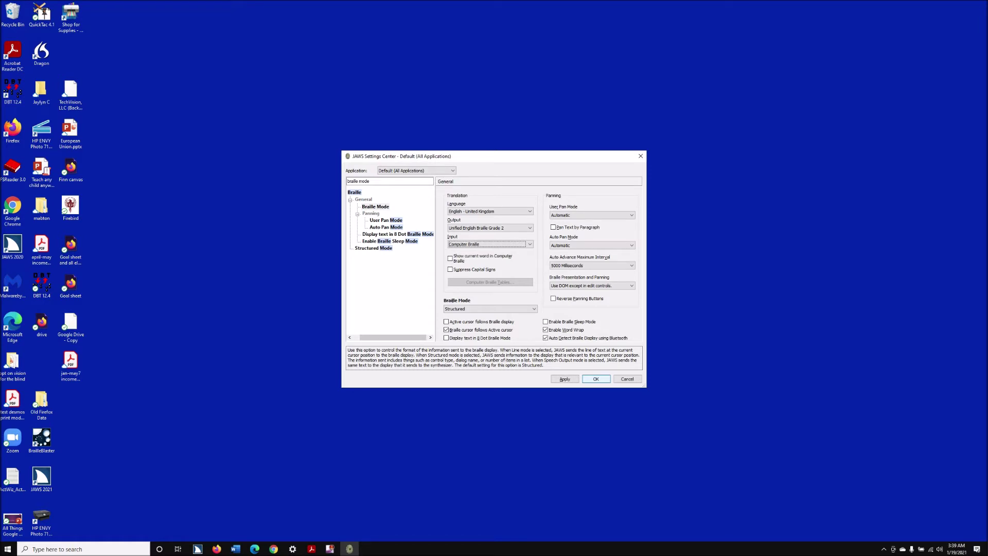
pyautogui.press('Tab')
pyautogui.hotkey('shift', 'Tab')
pyautogui.click(565, 378)
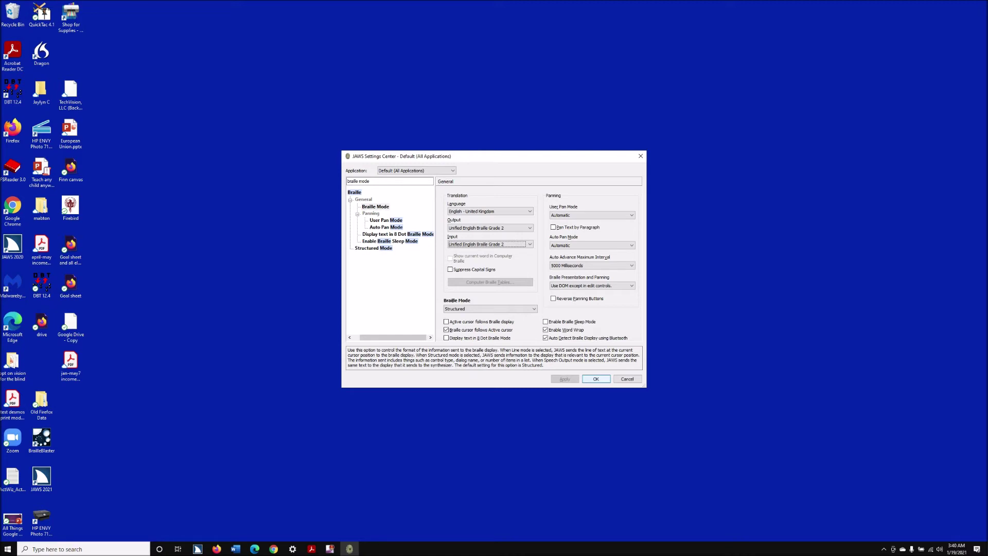
pyautogui.press('Escape')
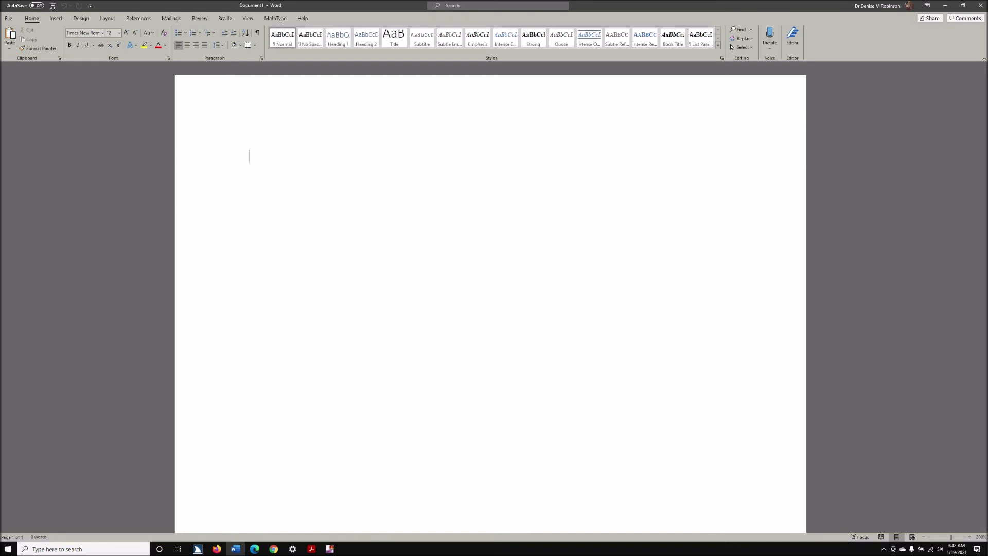
pyautogui.write('The ')
pyautogui.write('cat ')
pyautogui.write('went ')
pyautogui.write('home.')
pyautogui.write('1 ')
pyautogui.write('£')
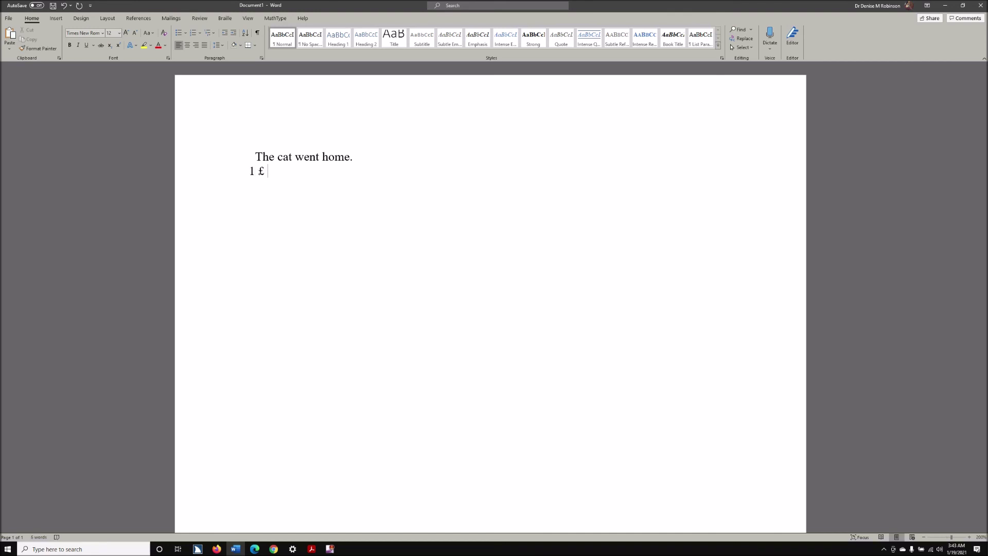
# Remove the mistyped £ so the second line can read '1 + 2 = 3'
pyautogui.press('BackSpace')
pyautogui.write('+')
pyautogui.write('2 ')
pyautogui.write('= 3')
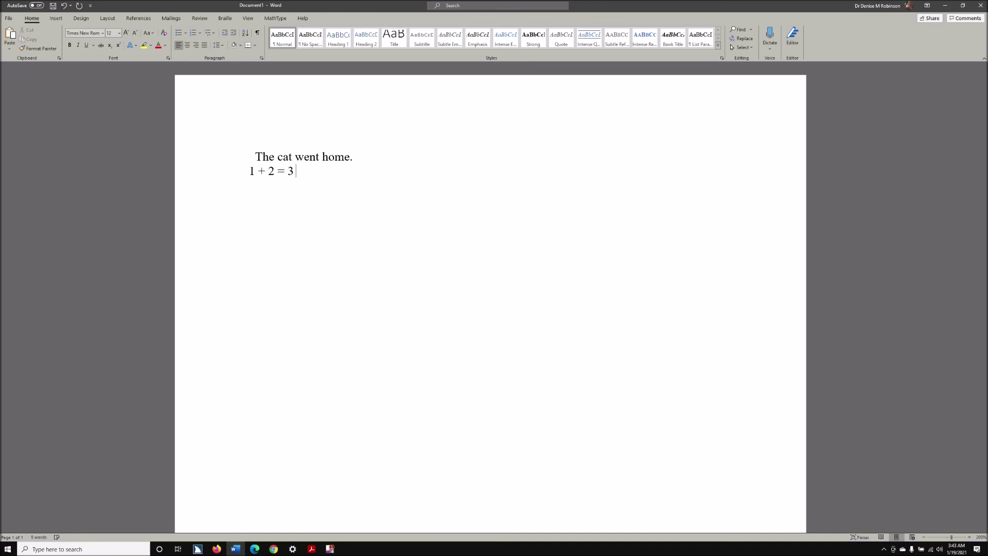